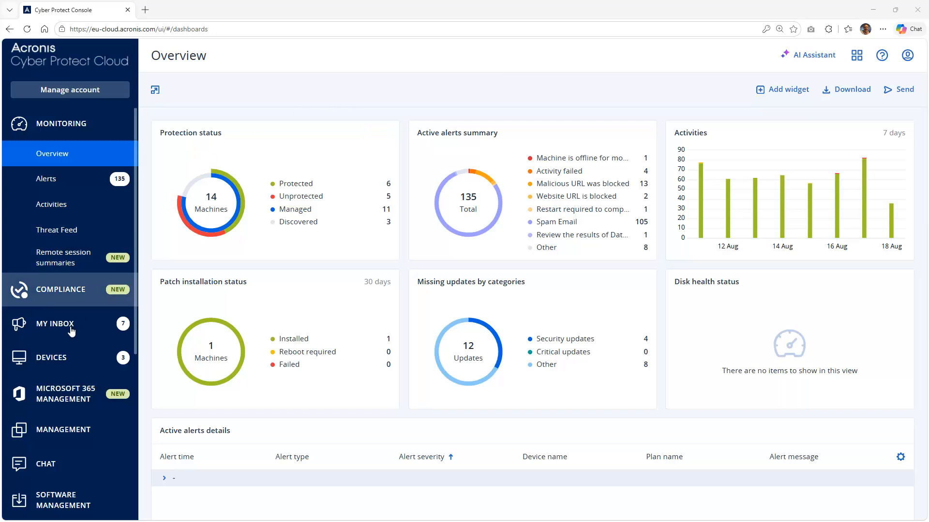
- Select TestBox1 in All devices and bring up its remote desktop connection options
{"action": "left_click", "coordinate": [73, 364]}
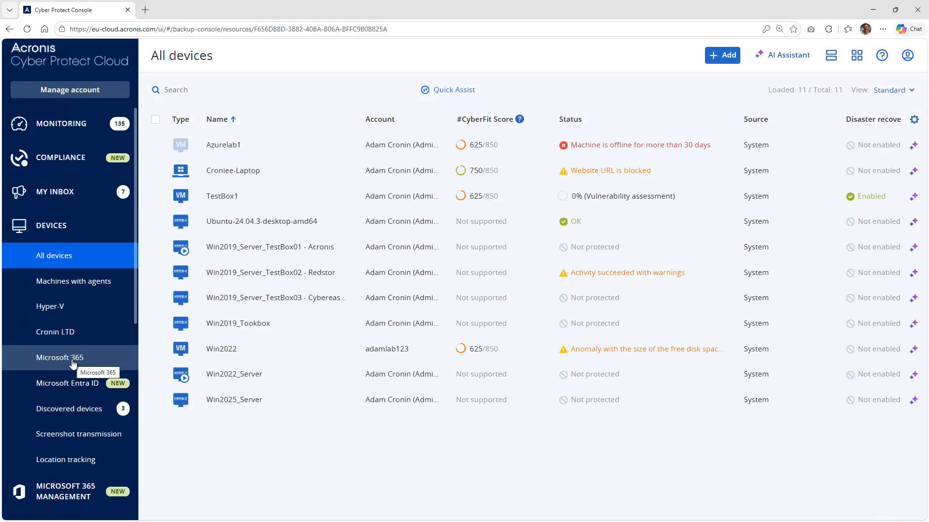
{"action": "left_click", "coordinate": [155, 198]}
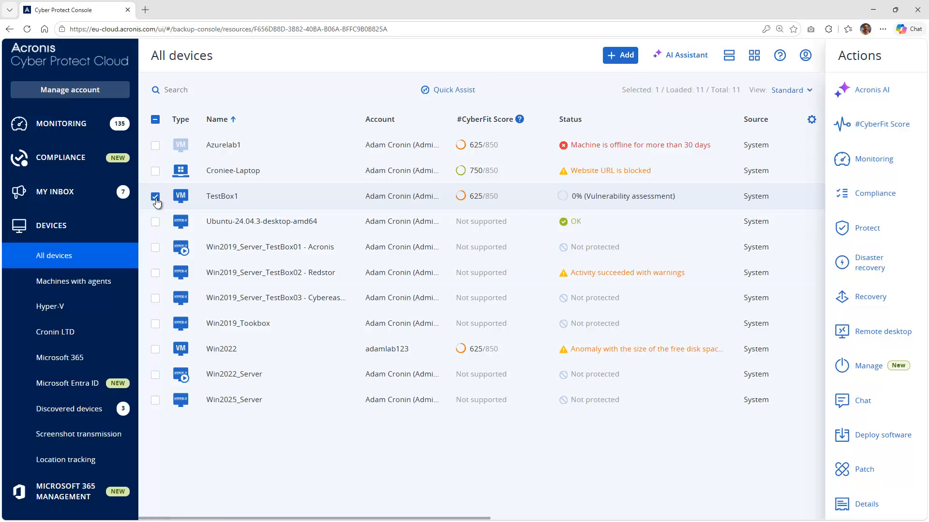
{"action": "left_click", "coordinate": [909, 341]}
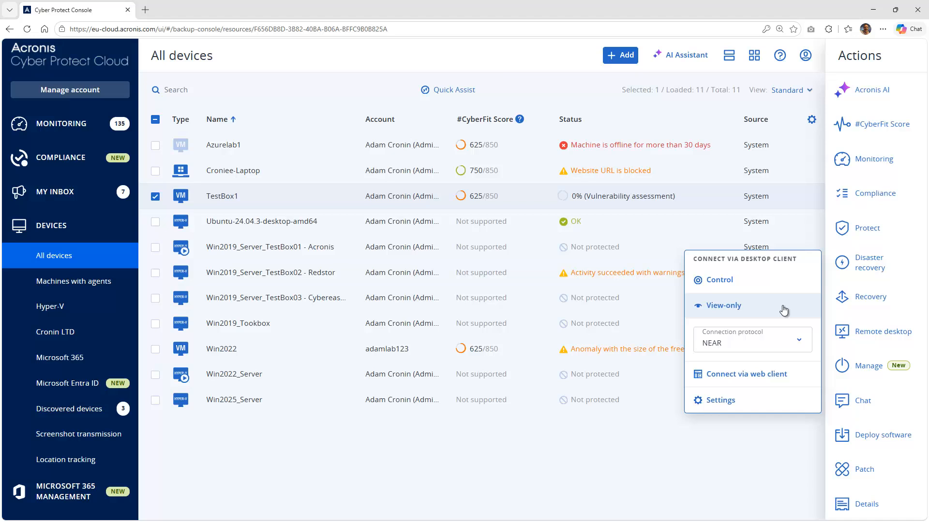
- Start a Control session to TestBox1, signing in as administrator with the account password
{"action": "left_click", "coordinate": [744, 283]}
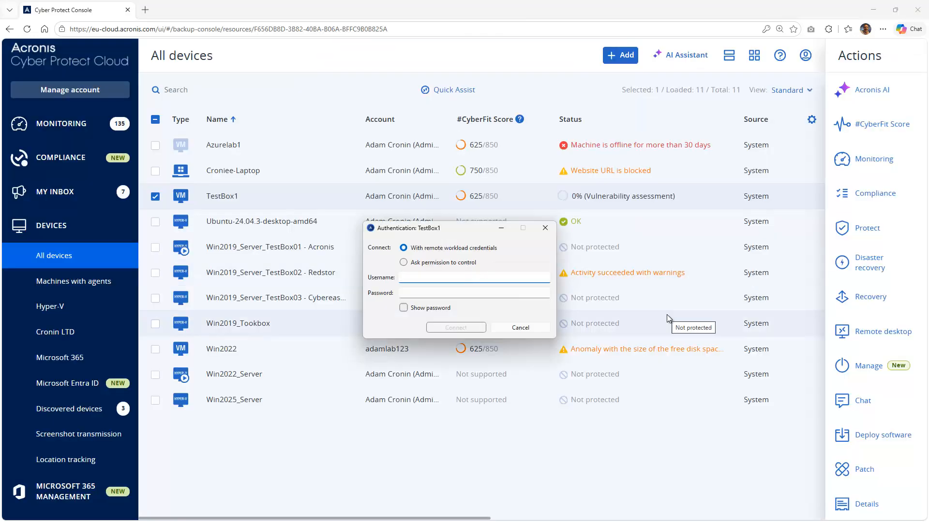
{"action": "type", "text": "administrator"}
{"action": "key", "text": "Tab"}
{"action": "type", "text": "***********"}
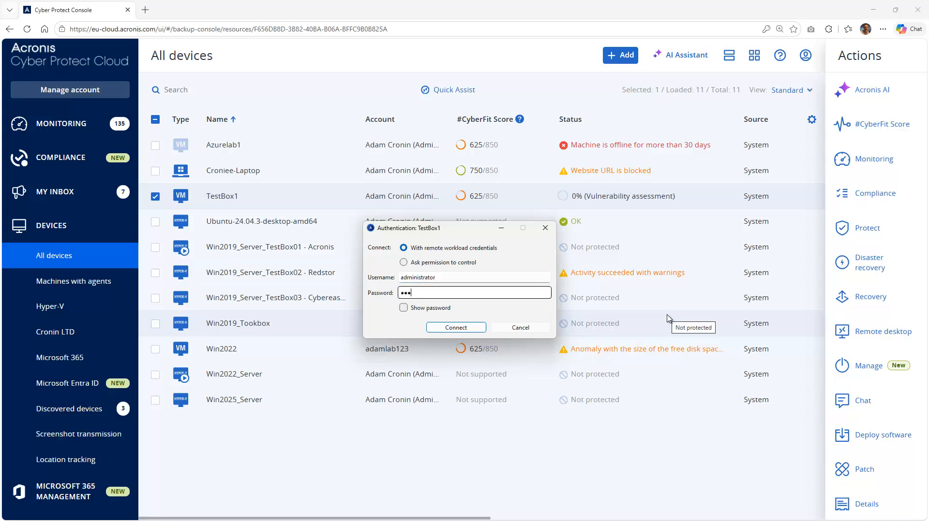
{"action": "left_click", "coordinate": [483, 328]}
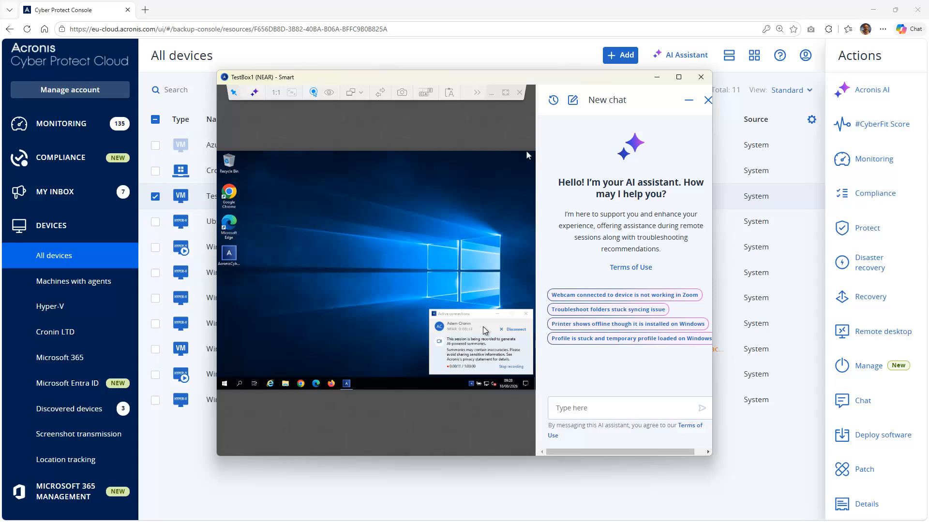
- Close the session's AI chat pane, maximize the session window, then minimize it
{"action": "left_click", "coordinate": [708, 100]}
{"action": "left_click", "coordinate": [679, 77]}
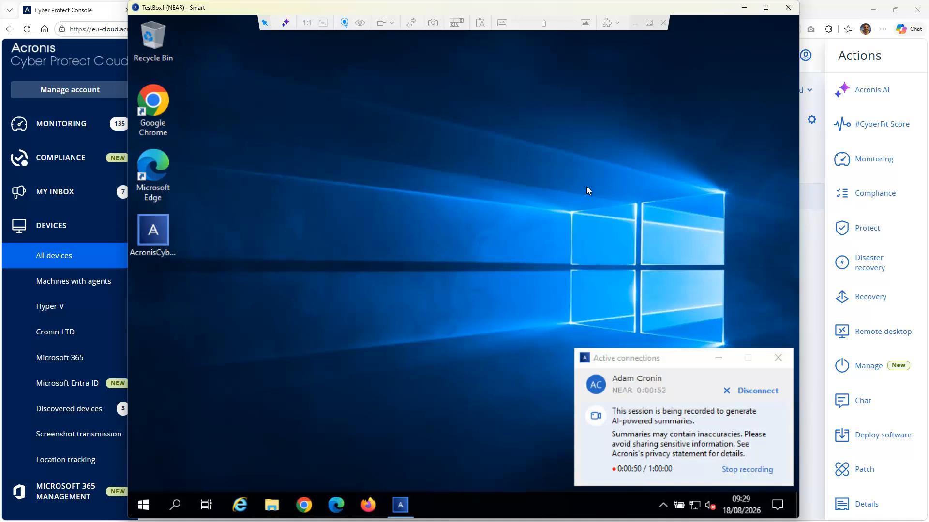
{"action": "left_click", "coordinate": [743, 8]}
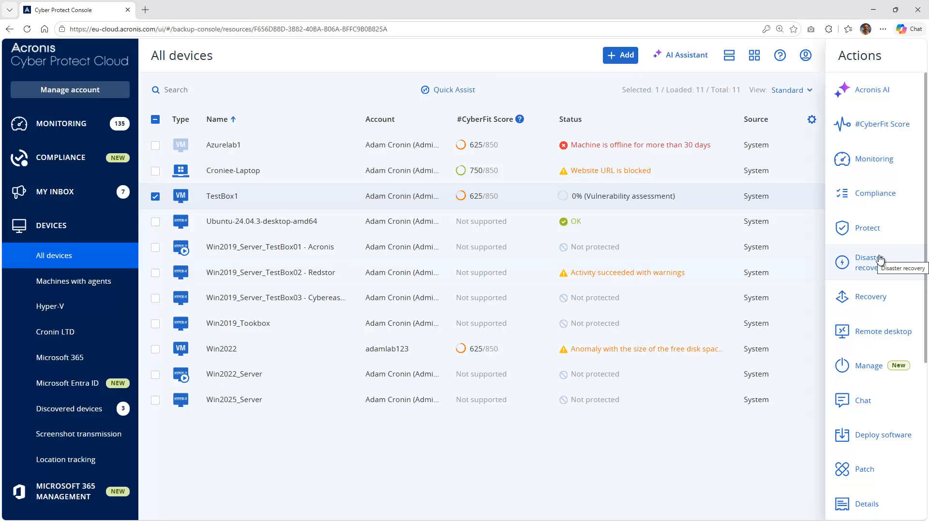
{"action": "scroll", "coordinate": [879, 260], "scroll_direction": "down", "scroll_amount": 5}
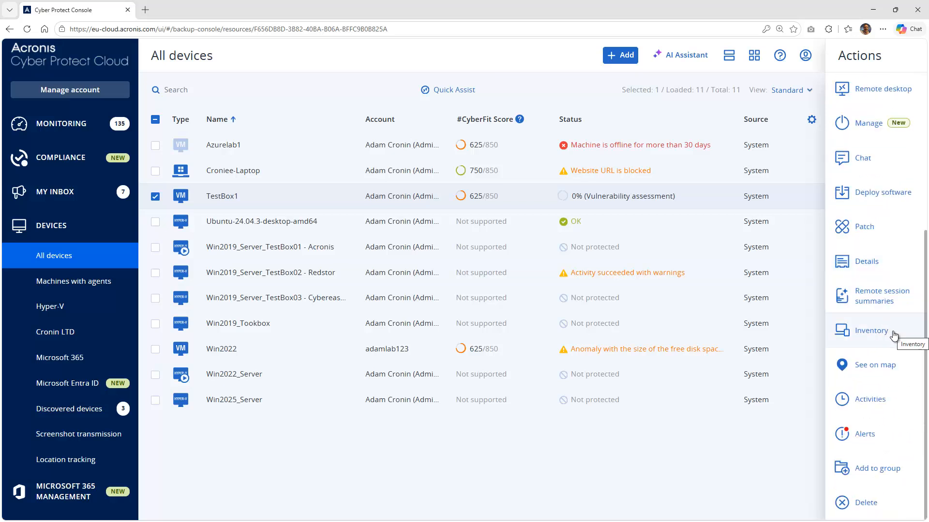
{"action": "left_click", "coordinate": [870, 331]}
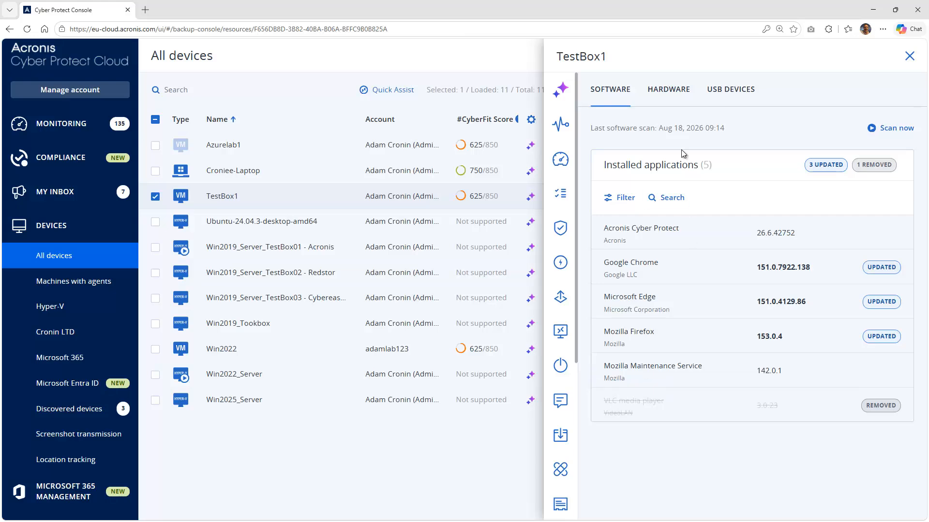
{"action": "left_click", "coordinate": [675, 93]}
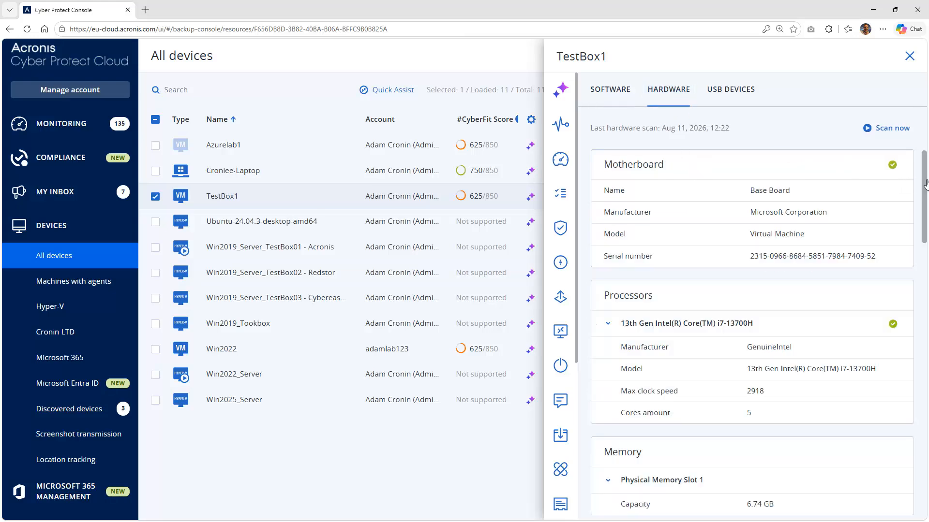
{"action": "left_click_drag", "start_coordinate": [923, 185], "coordinate": [924, 358]}
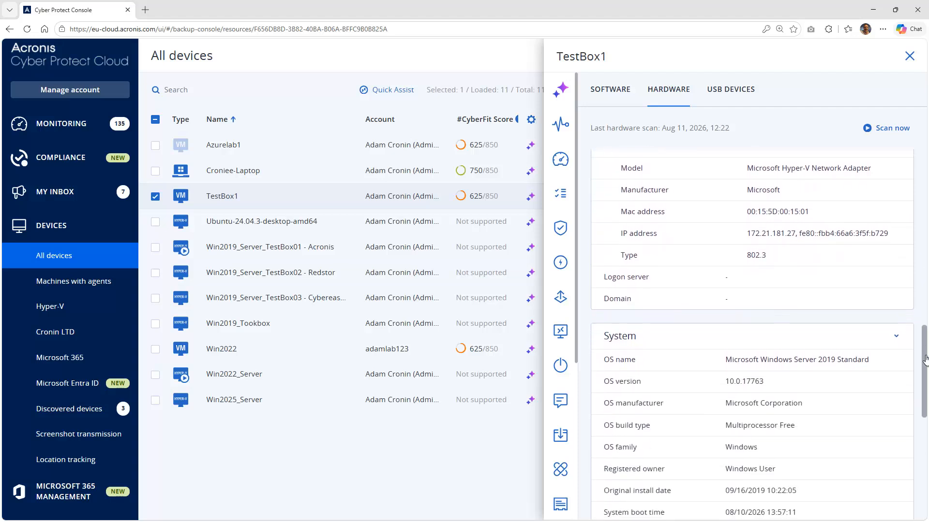
{"action": "left_click", "coordinate": [739, 92]}
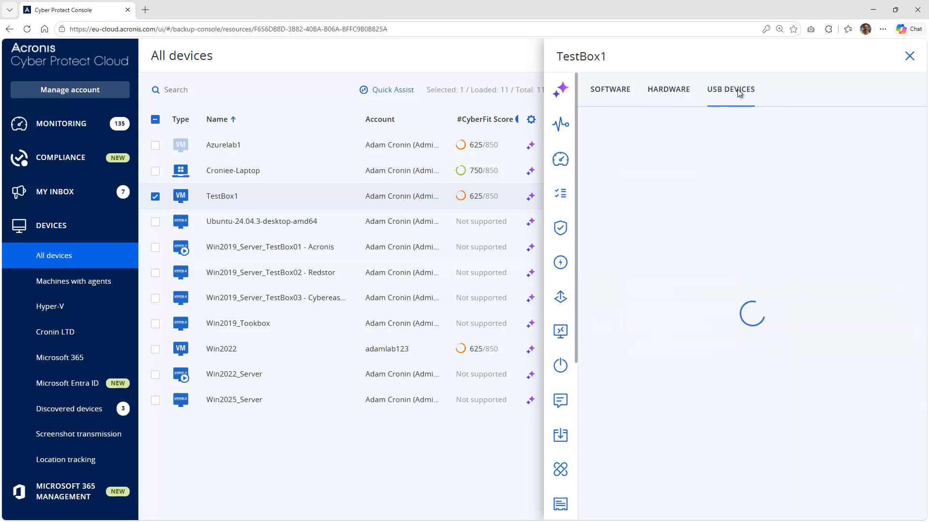
{"action": "left_click", "coordinate": [606, 92]}
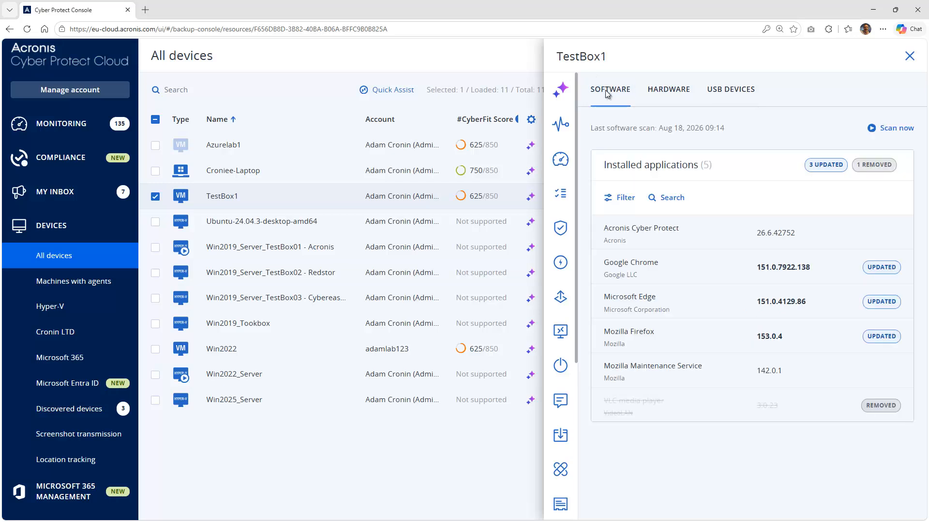
{"action": "left_click", "coordinate": [910, 57]}
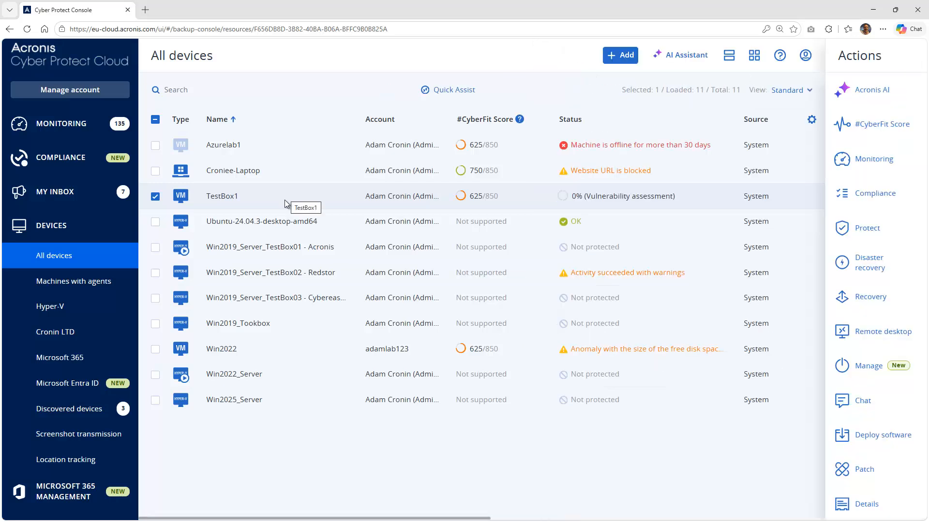
- View the Location tracking map, then open Management's Protection plans listing four plans
{"action": "left_click", "coordinate": [95, 462]}
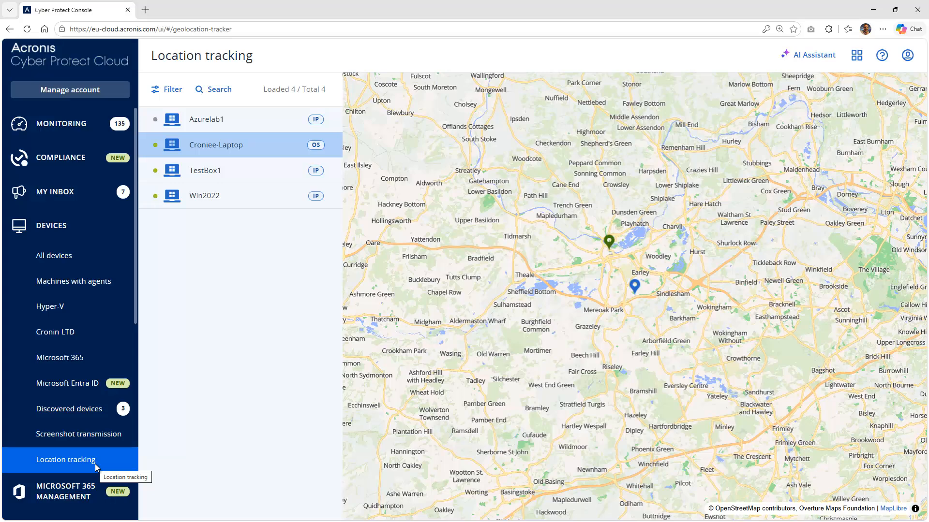
{"action": "left_click_drag", "start_coordinate": [136, 313], "coordinate": [135, 442]}
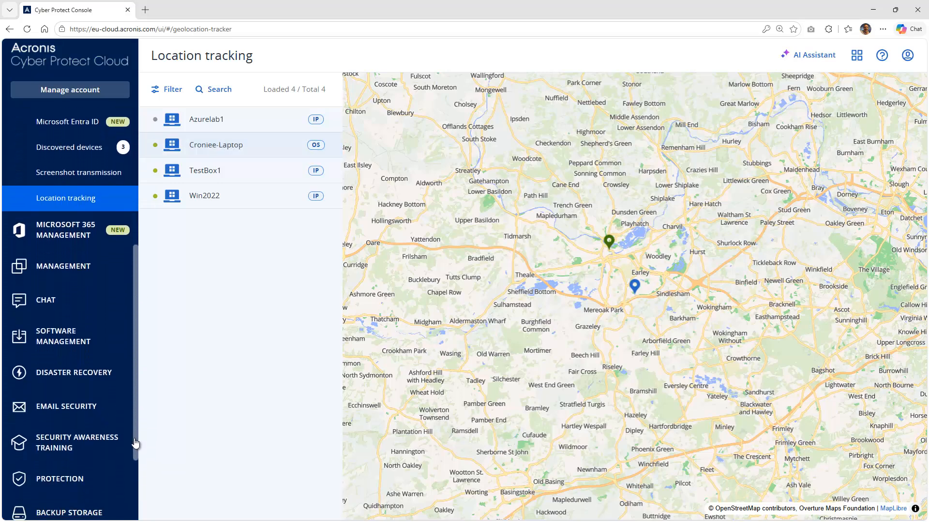
{"action": "left_click", "coordinate": [79, 269]}
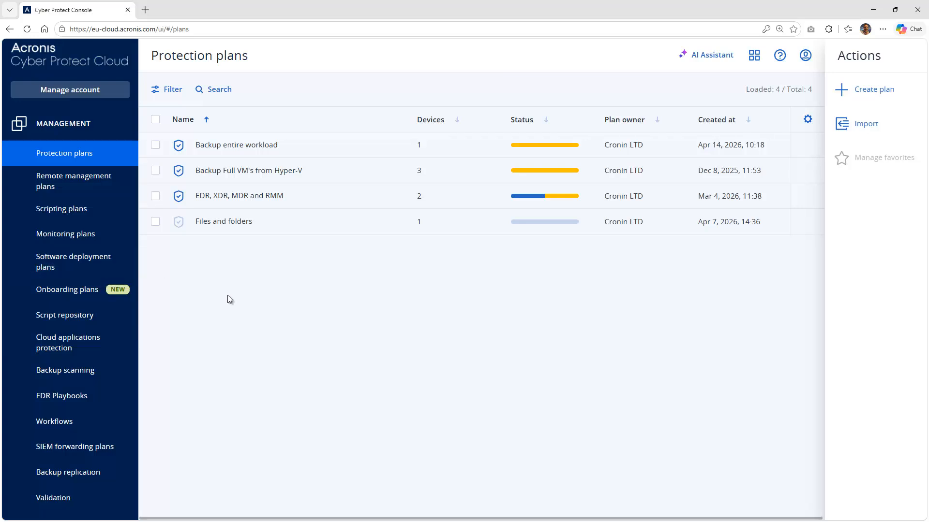
- Select the EDR, XDR, MDR and RMM plan and open it for editing
{"action": "left_click", "coordinate": [156, 197]}
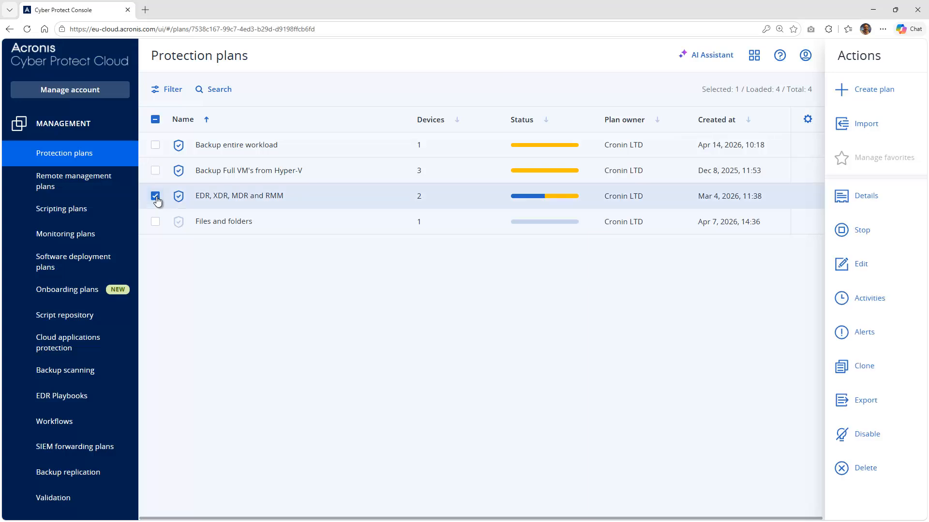
{"action": "left_click", "coordinate": [878, 264]}
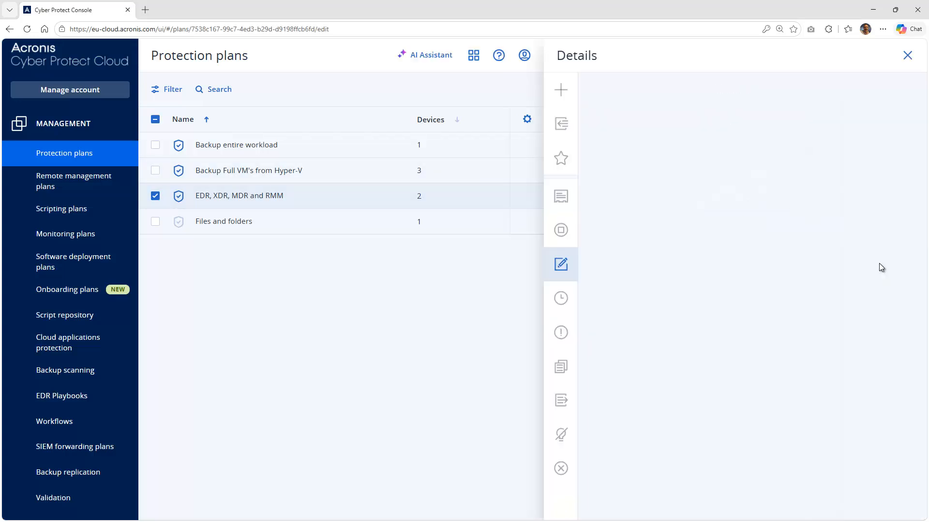
{"action": "left_click_drag", "start_coordinate": [924, 188], "coordinate": [925, 265]}
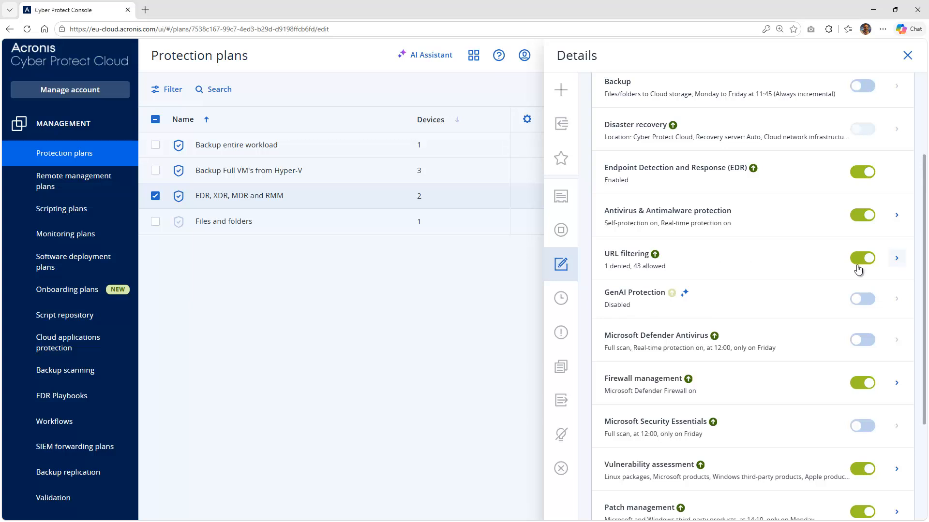
- Expand URL filtering, review Categories without changes, and view the Blocked: 1 exclusion (facebook.com)
{"action": "left_click", "coordinate": [896, 260]}
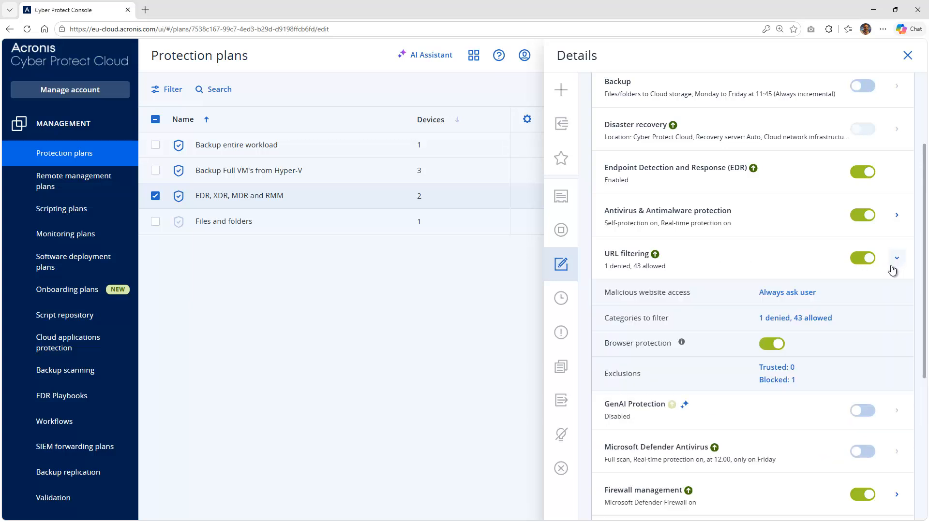
{"action": "left_click", "coordinate": [784, 319]}
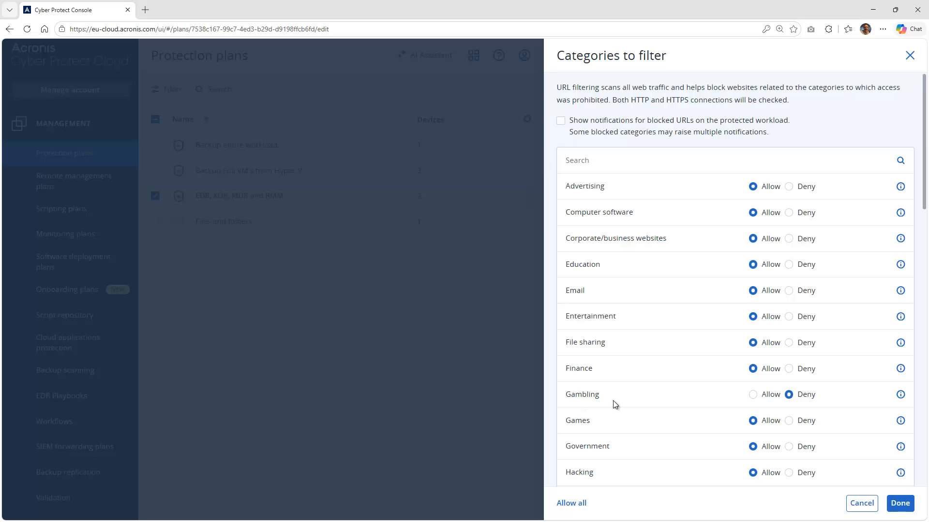
{"action": "left_click", "coordinate": [856, 503]}
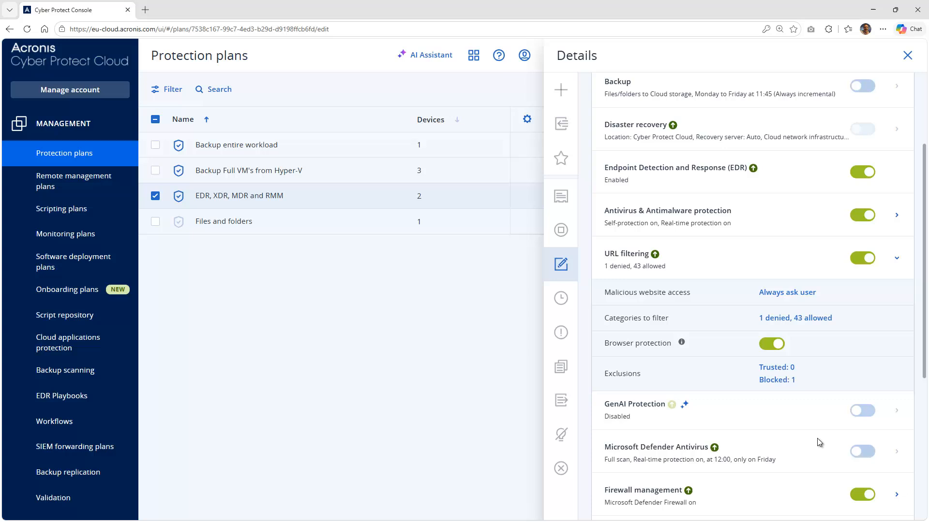
{"action": "left_click", "coordinate": [784, 381]}
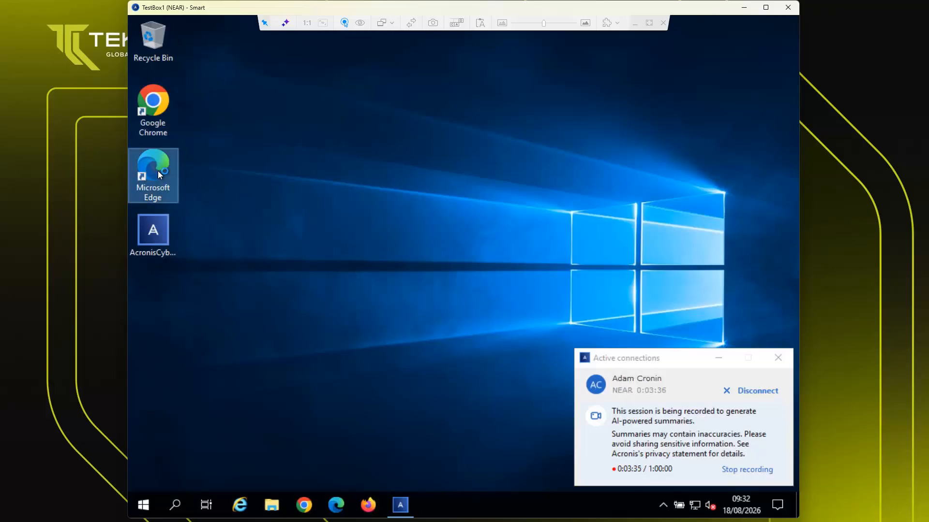
{"action": "double_click", "coordinate": [158, 170]}
{"action": "left_click", "coordinate": [227, 53]}
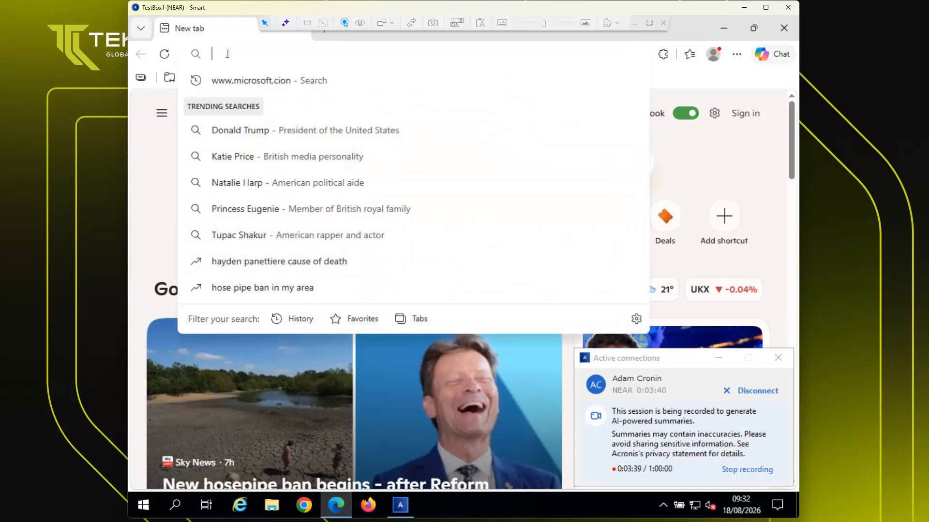
{"action": "type", "text": "www.facebook.co"}
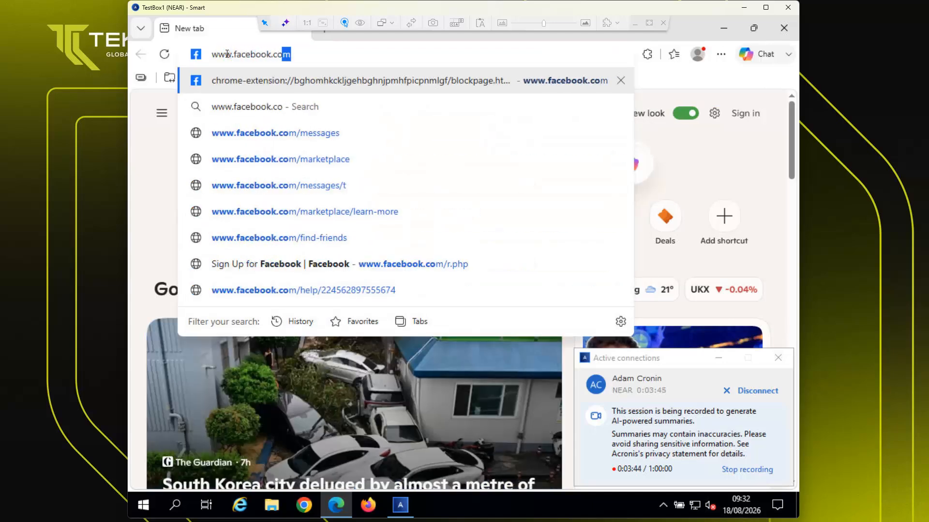
{"action": "key", "text": "Return"}
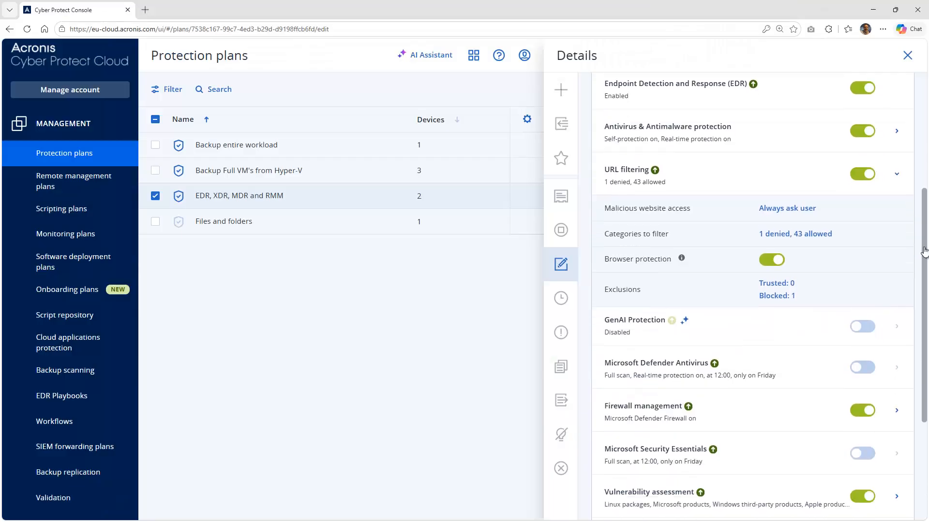
{"action": "scroll", "coordinate": [927, 364], "scroll_direction": "down", "scroll_amount": 5}
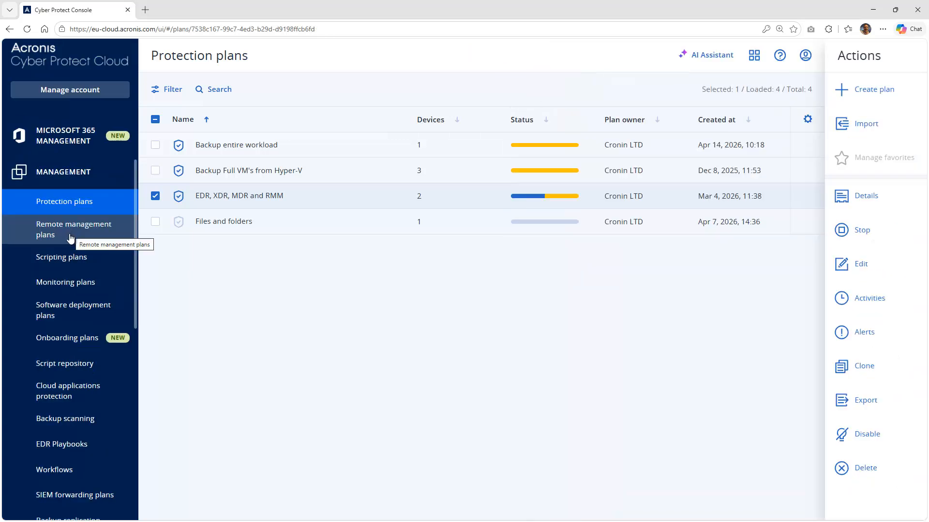
- Open Script repository and list the Script Vault Library of 209 predefined scripts
{"action": "left_click", "coordinate": [105, 366]}
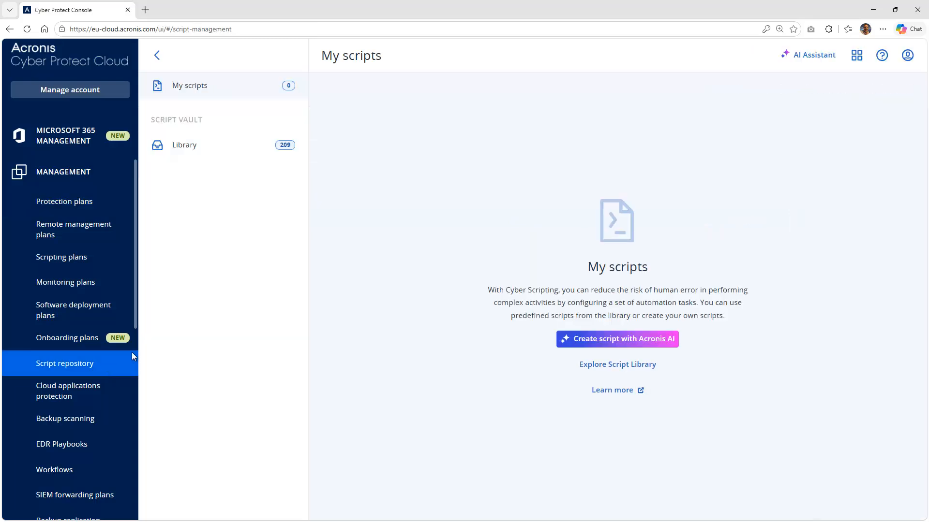
{"action": "left_click", "coordinate": [219, 152]}
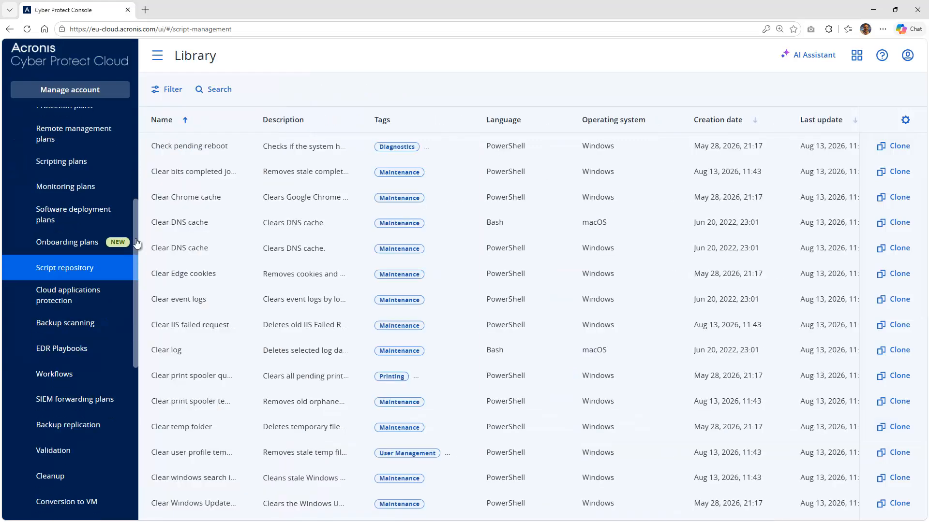
{"action": "left_click_drag", "start_coordinate": [136, 244], "coordinate": [140, 350]}
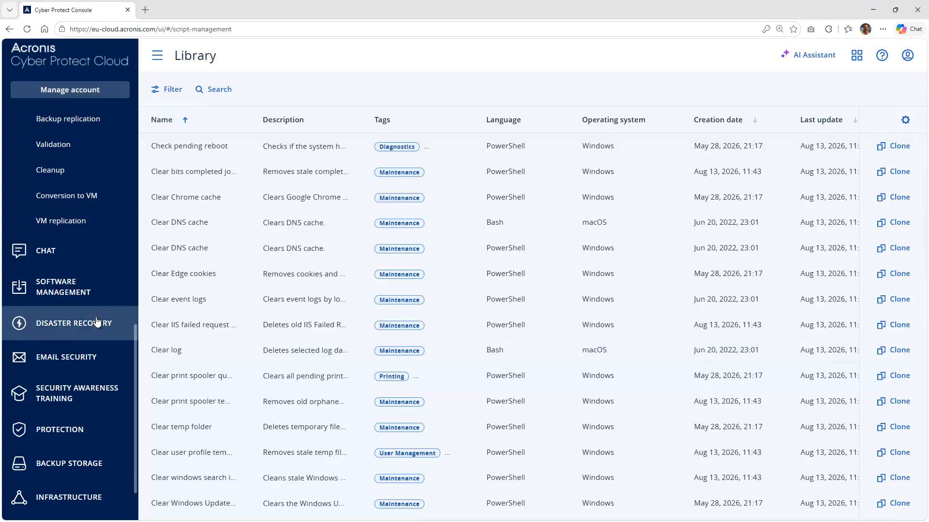
- Open Software inventory, then browse the deployment Library of apps like 7-Zip, Adobe Reader and Chrome
{"action": "left_click", "coordinate": [93, 297]}
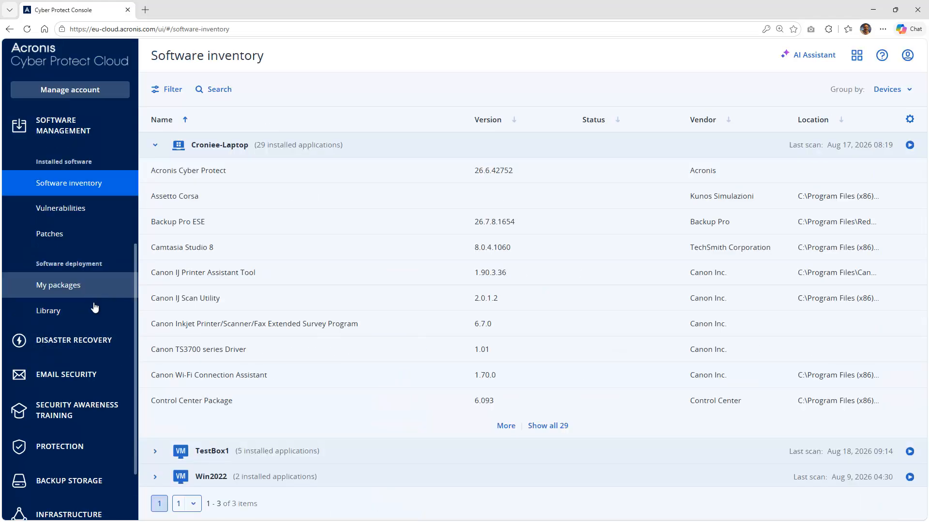
{"action": "left_click", "coordinate": [95, 312]}
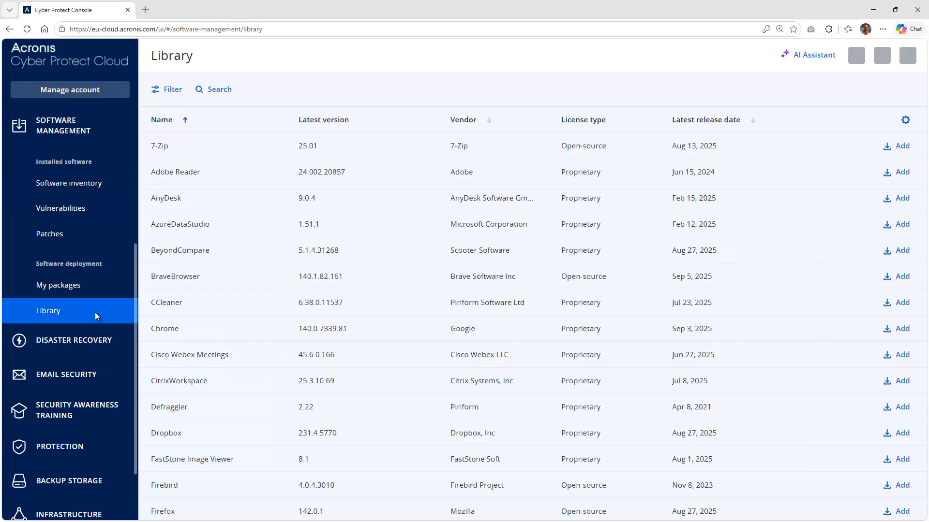
{"action": "scroll", "coordinate": [265, 340], "scroll_direction": "down", "scroll_amount": 1}
{"action": "scroll", "coordinate": [264, 356], "scroll_direction": "down", "scroll_amount": 4}
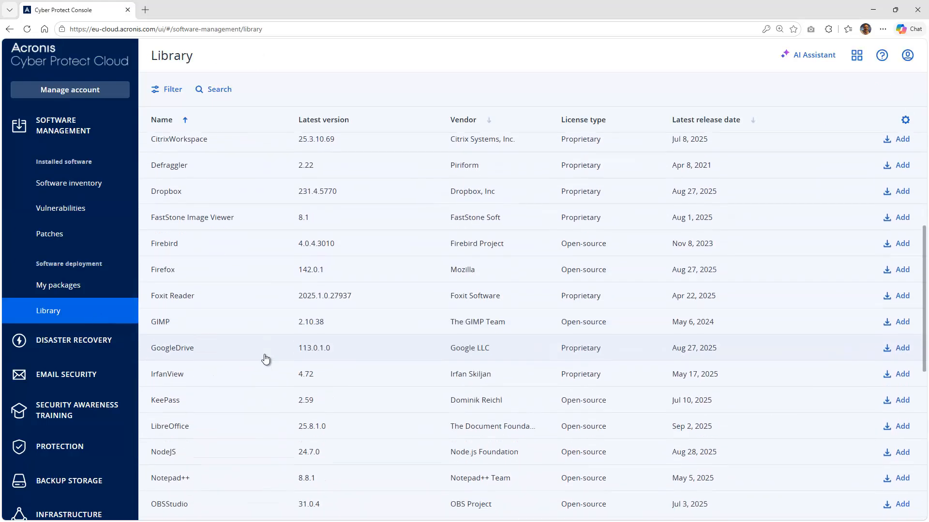
{"action": "scroll", "coordinate": [265, 356], "scroll_direction": "up", "scroll_amount": 5}
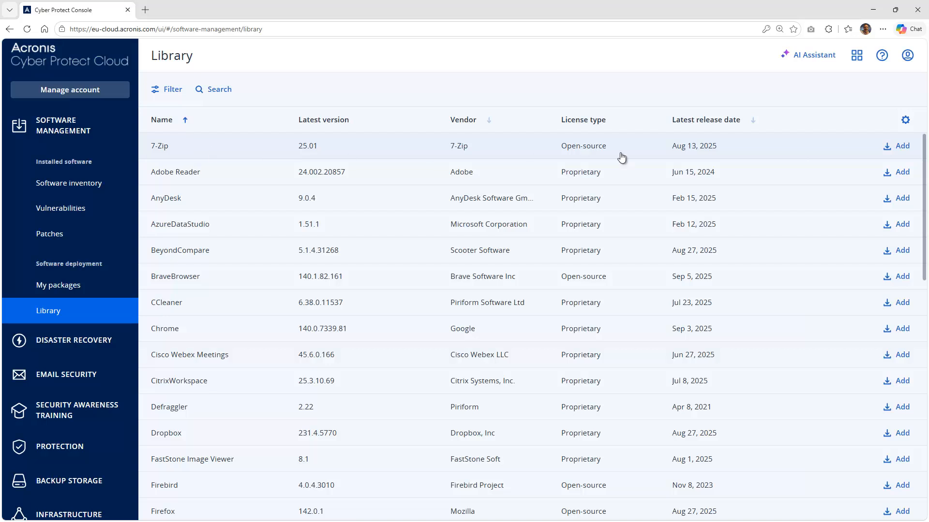
{"action": "left_click", "coordinate": [898, 145]}
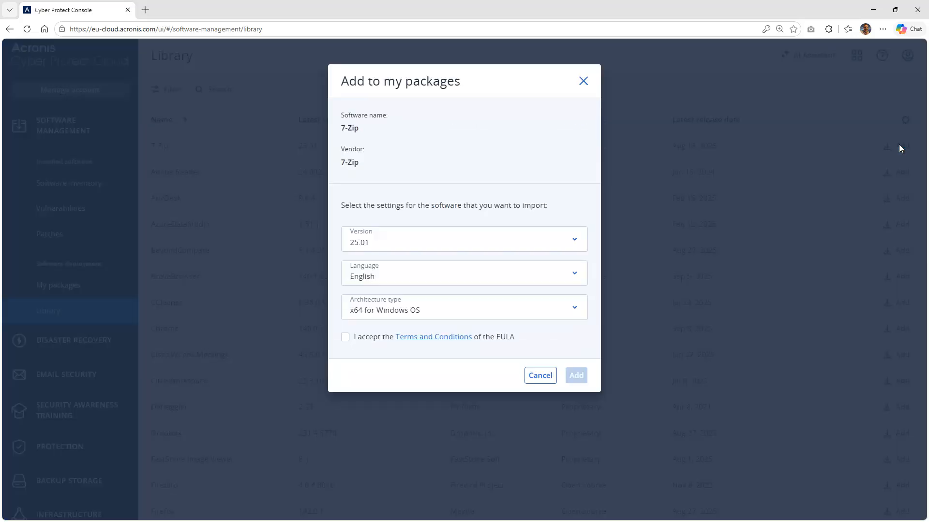
{"action": "left_click", "coordinate": [556, 240]}
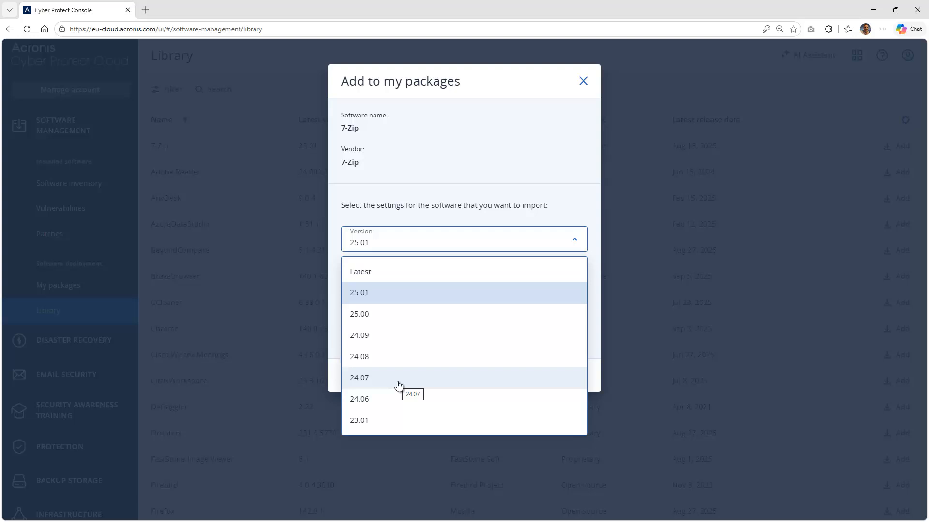
{"action": "left_click", "coordinate": [384, 340]}
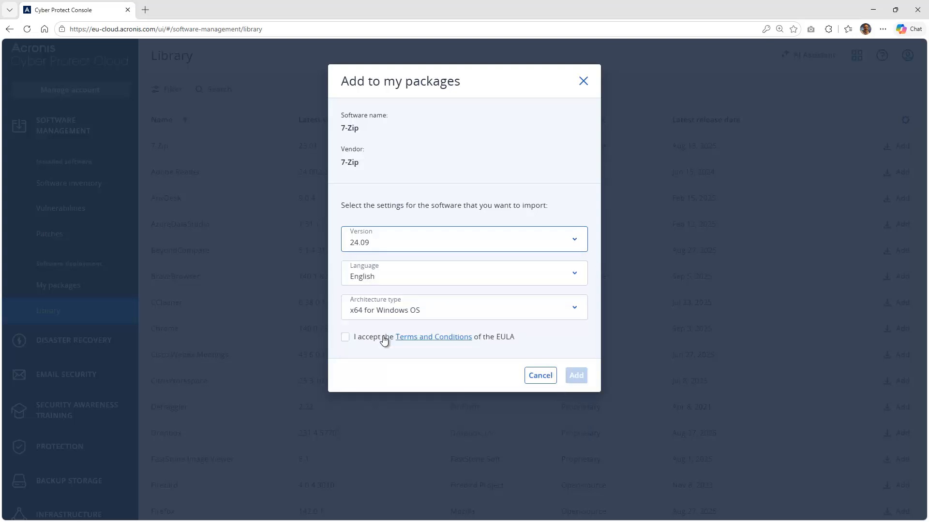
{"action": "left_click", "coordinate": [548, 380]}
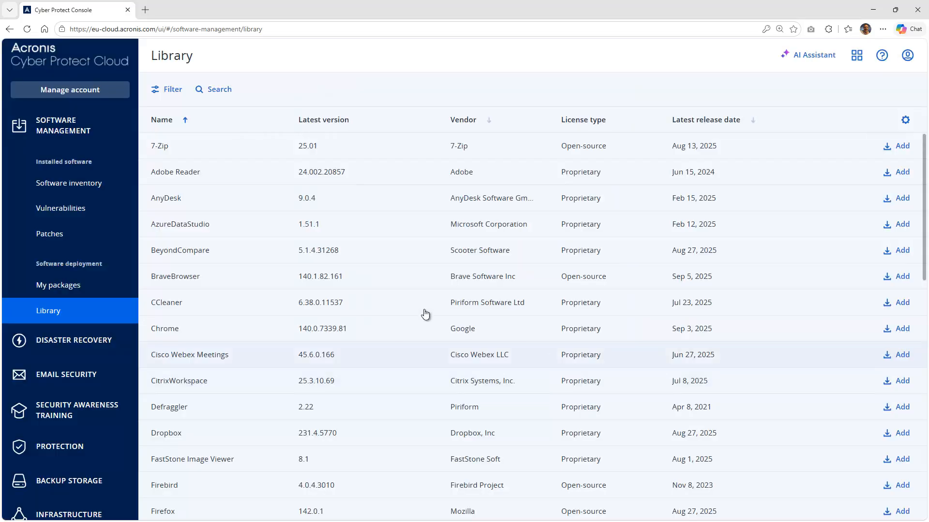
- Select VLC media player in My packages and choose Install from its actions menu
{"action": "left_click", "coordinate": [102, 285]}
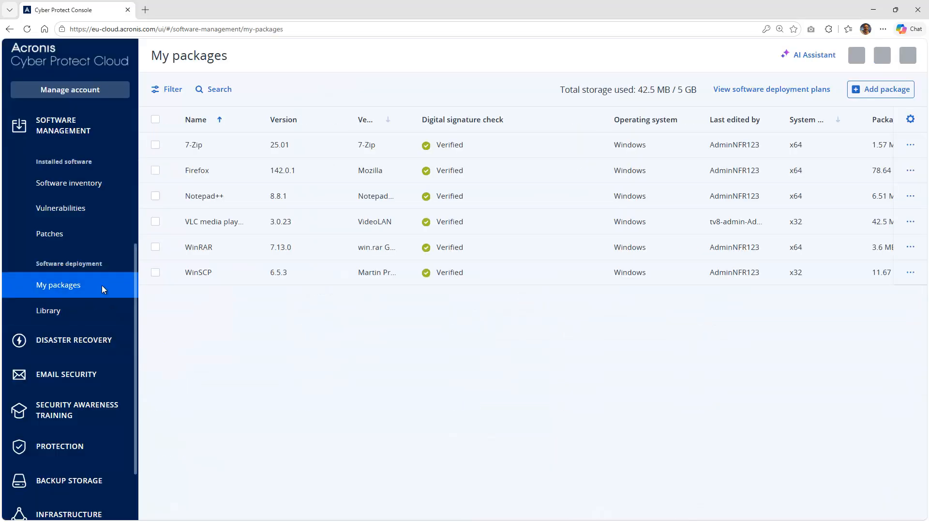
{"action": "left_click", "coordinate": [155, 222]}
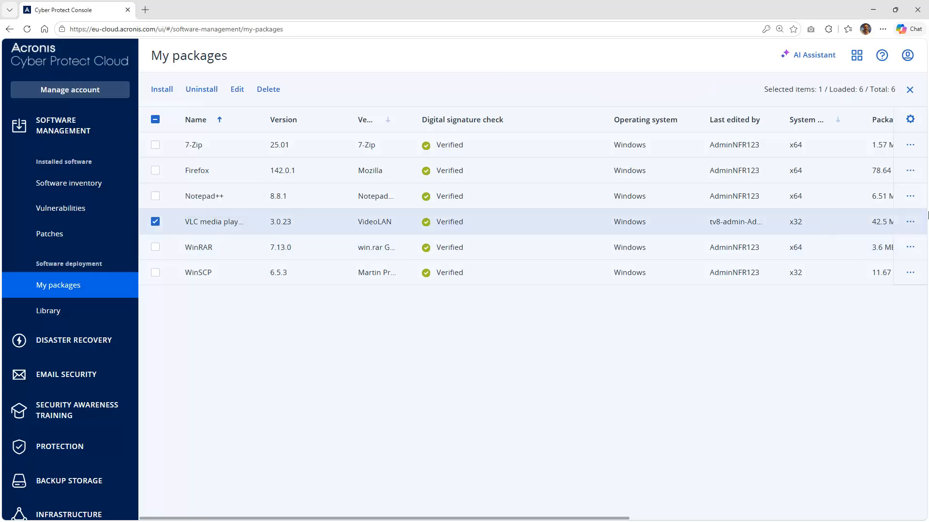
{"action": "left_click", "coordinate": [912, 223]}
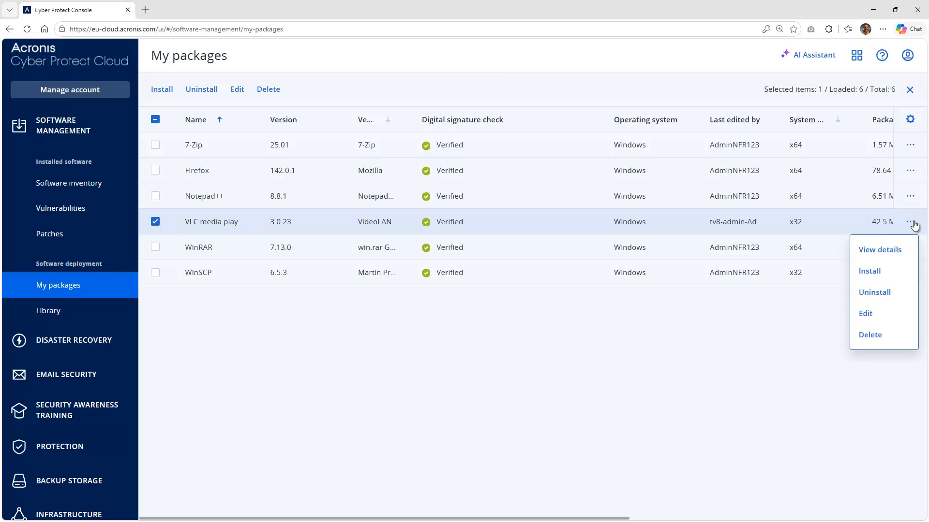
{"action": "left_click", "coordinate": [893, 274]}
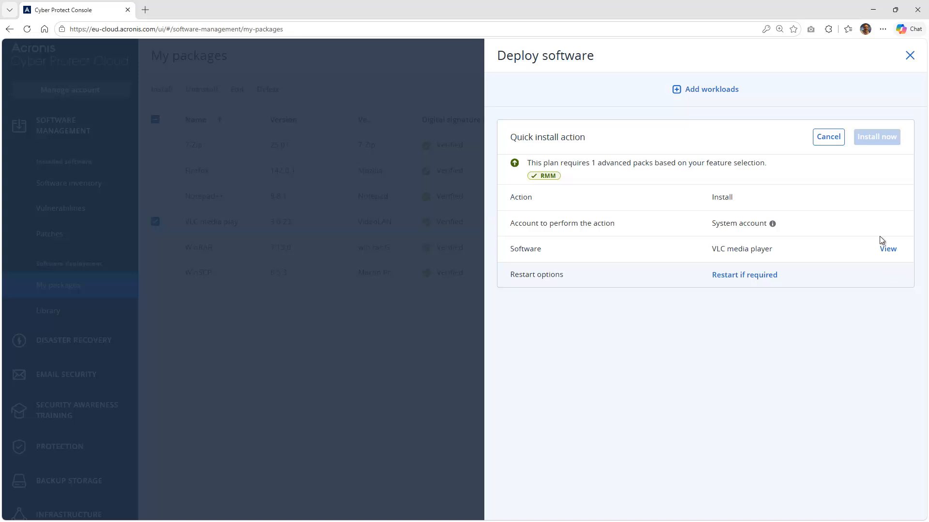
- Add TestBox1 as the target workload and install VLC media player on it now
{"action": "left_click", "coordinate": [705, 92]}
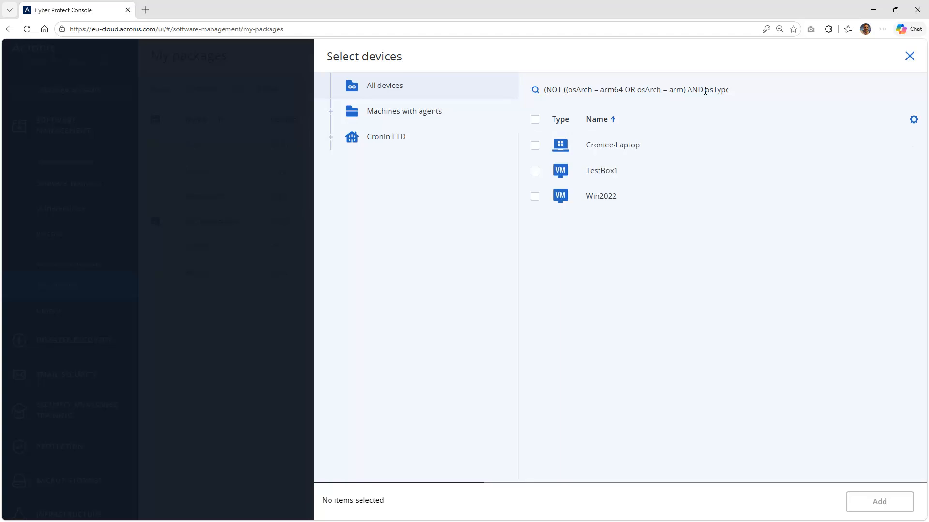
{"action": "left_click", "coordinate": [536, 173]}
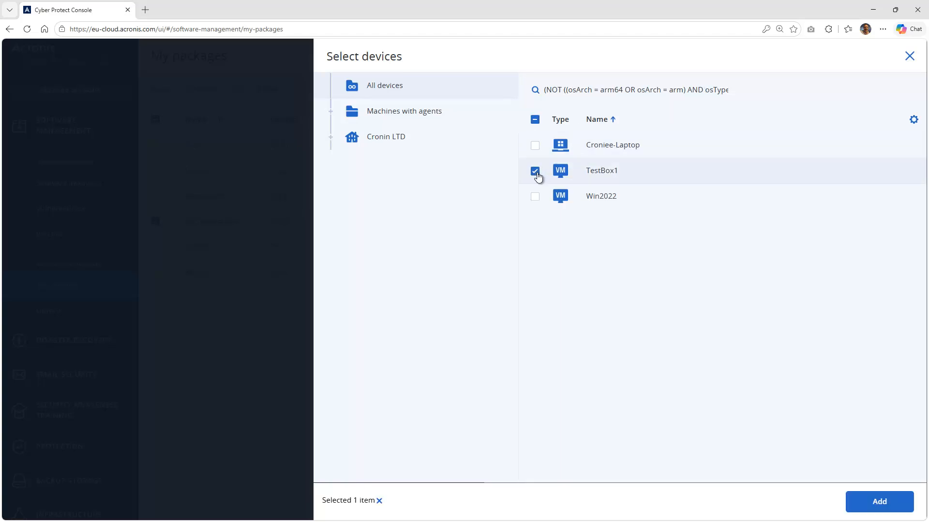
{"action": "left_click", "coordinate": [887, 502]}
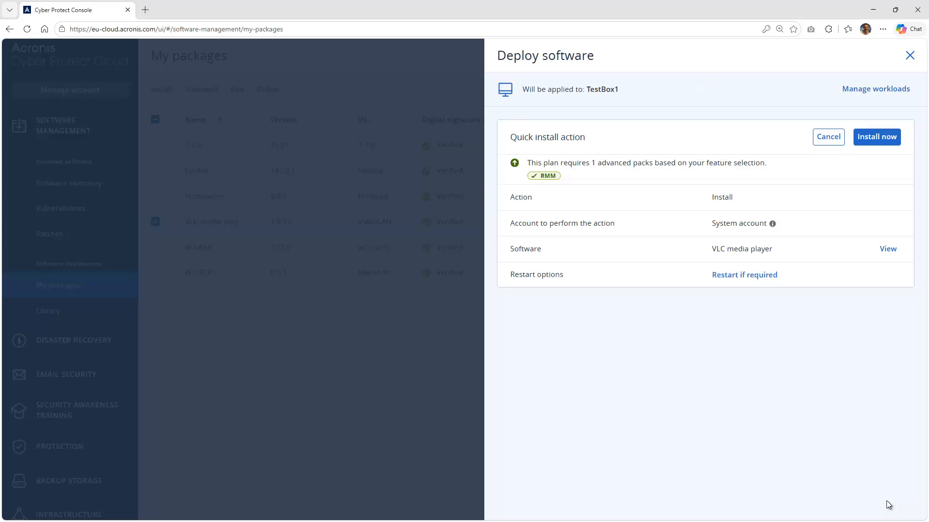
{"action": "left_click", "coordinate": [877, 137]}
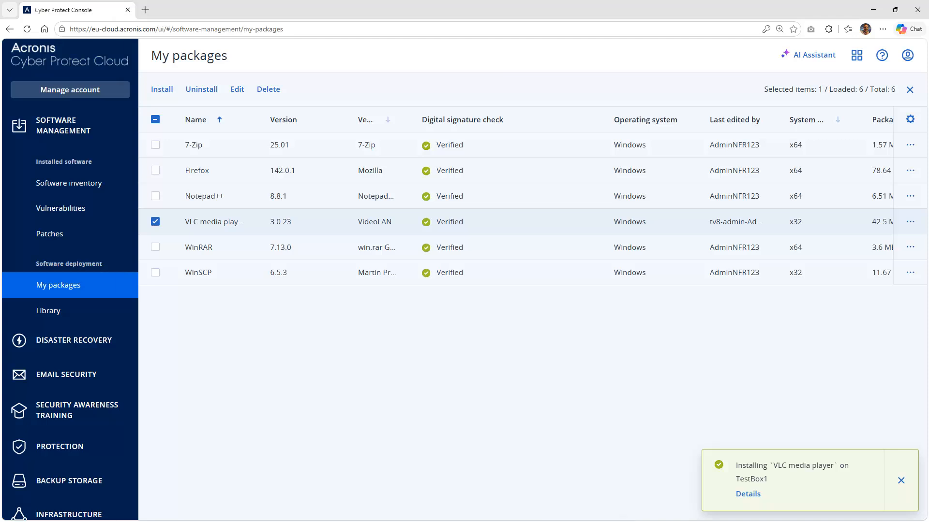
{"action": "key", "text": "alt+Tab"}
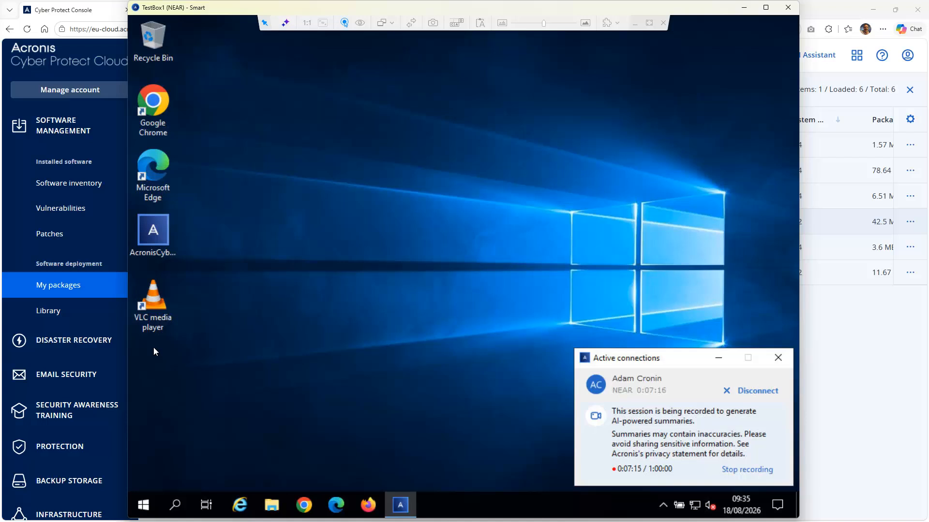
- After seeing VLC on TestBox1's desktop, return to the My packages console page
{"action": "left_click", "coordinate": [72, 291]}
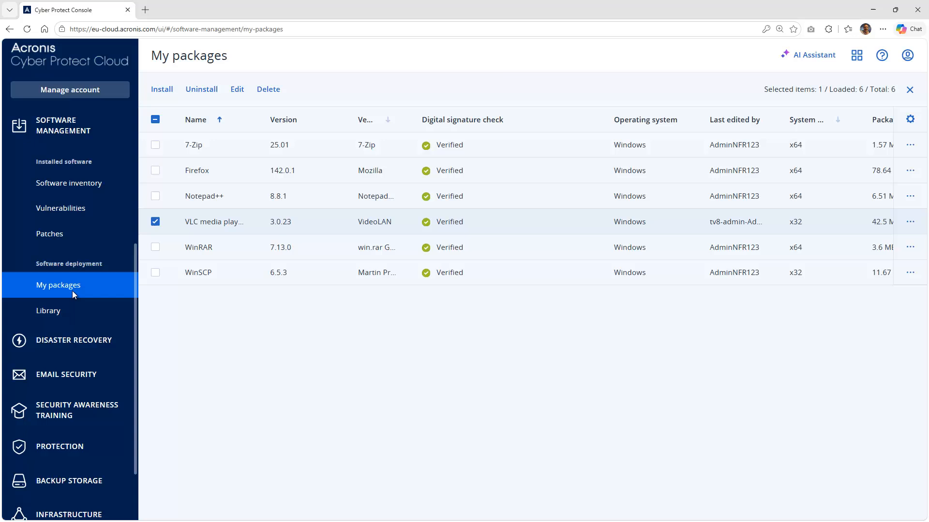
- Check Software inventory and the 12 pending patches, then list the 510 Windows 11 CVEs
{"action": "left_click", "coordinate": [63, 185]}
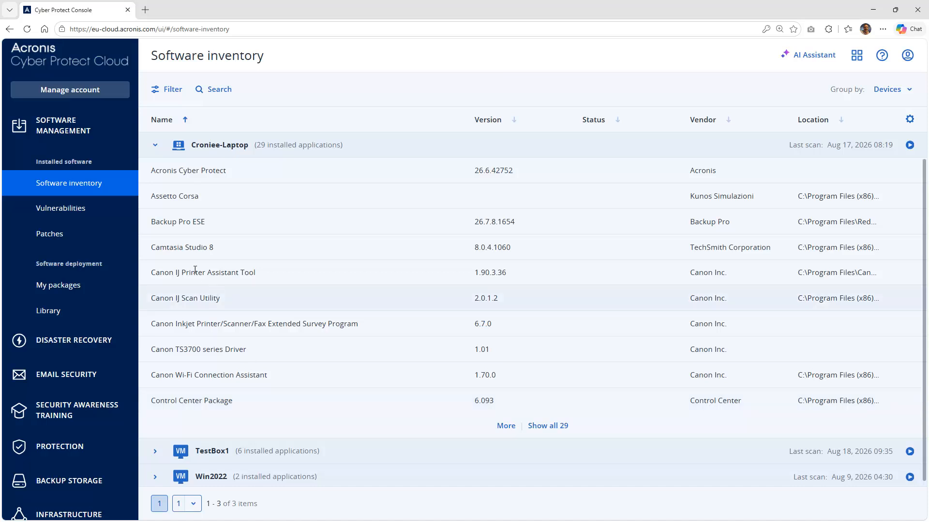
{"action": "left_click", "coordinate": [82, 236]}
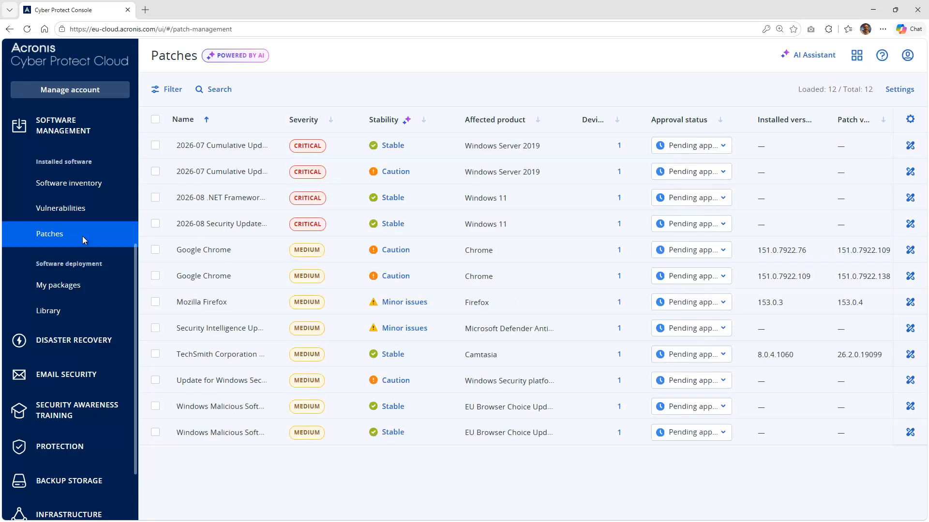
{"action": "left_click", "coordinate": [91, 212]}
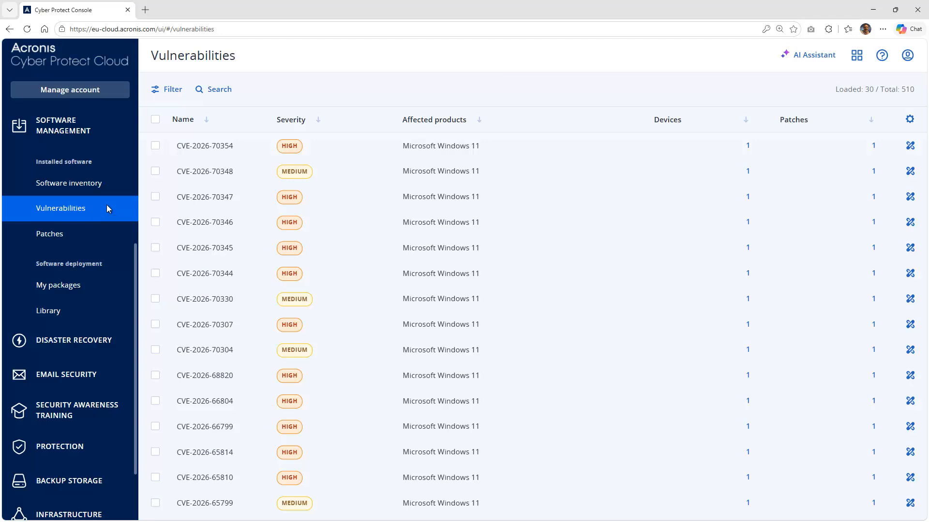
- Show CVE-2026-70354's affected devices: one Windows 11 laptop, rated High, with 1 patch
{"action": "left_click", "coordinate": [156, 146]}
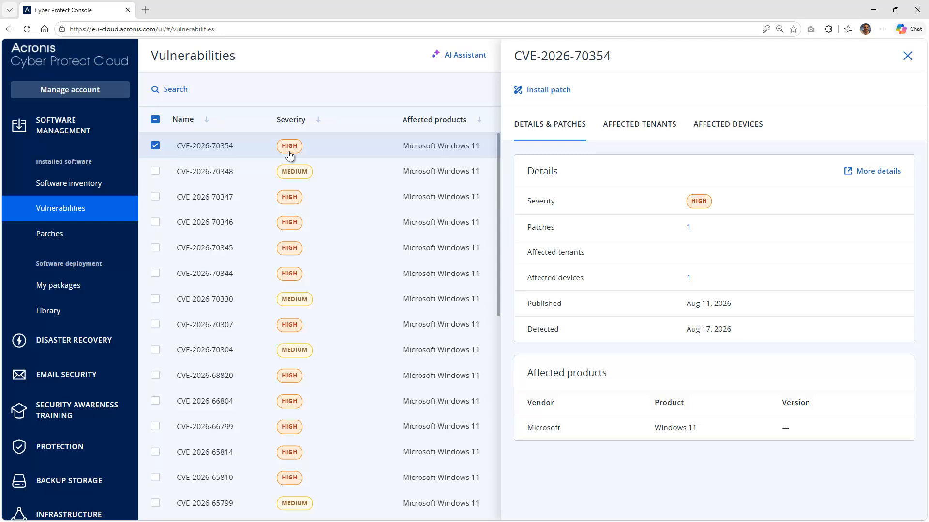
{"action": "left_click", "coordinate": [731, 128]}
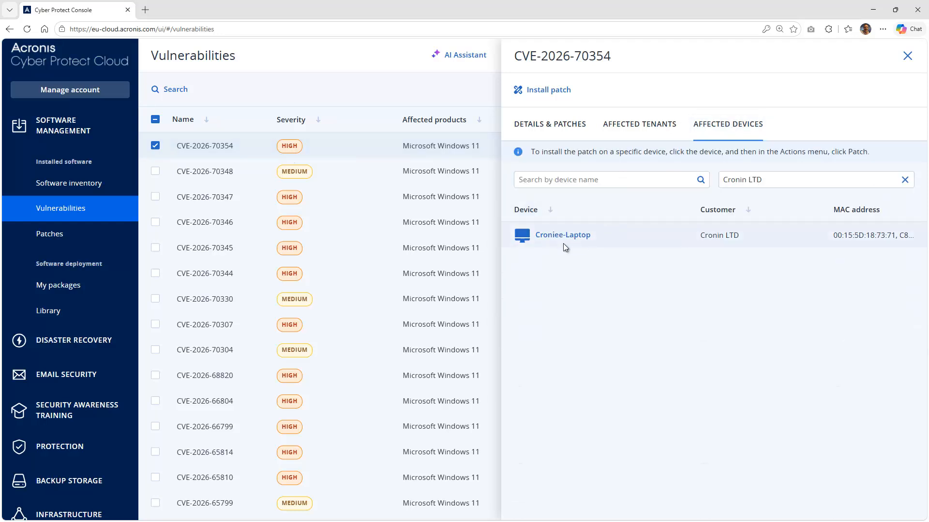
- Request installation of the .NET Framework patch on the affected laptop, restarting if required
{"action": "left_click", "coordinate": [546, 97]}
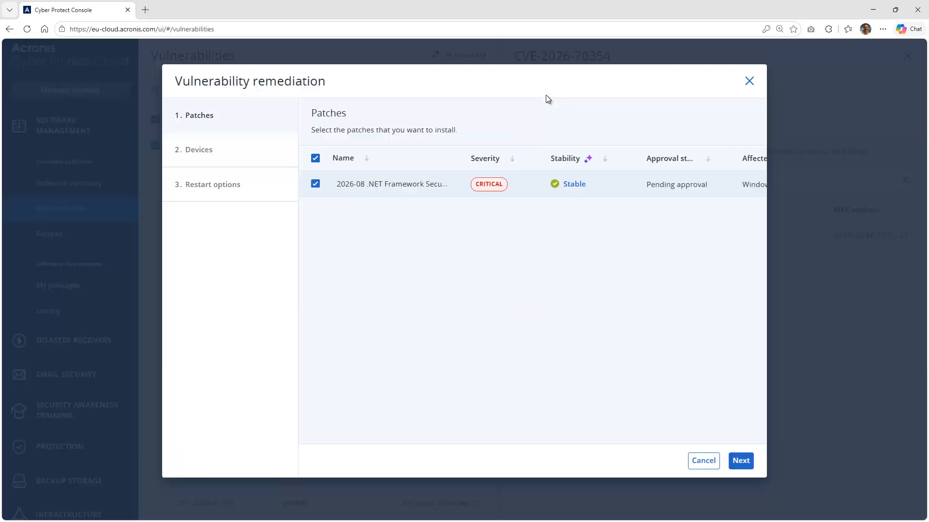
{"action": "left_click", "coordinate": [743, 461]}
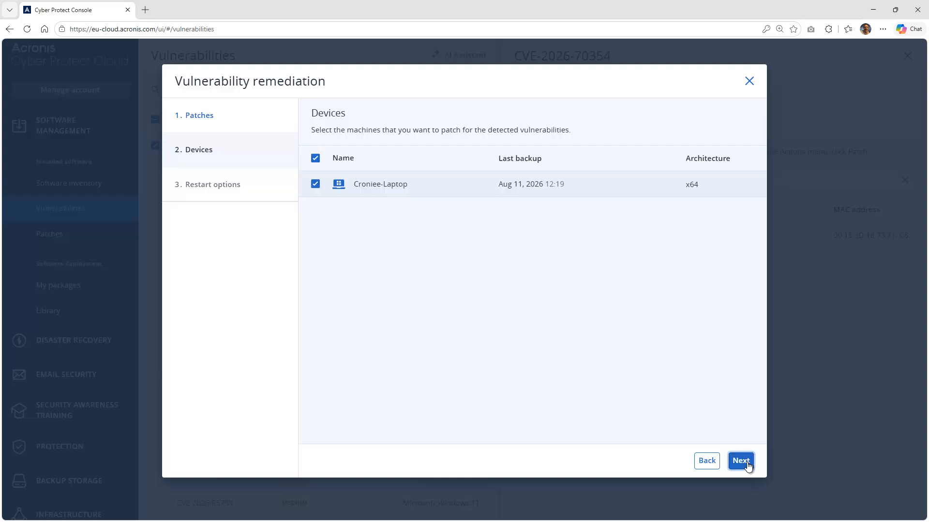
{"action": "left_click", "coordinate": [742, 461]}
{"action": "left_click", "coordinate": [747, 462]}
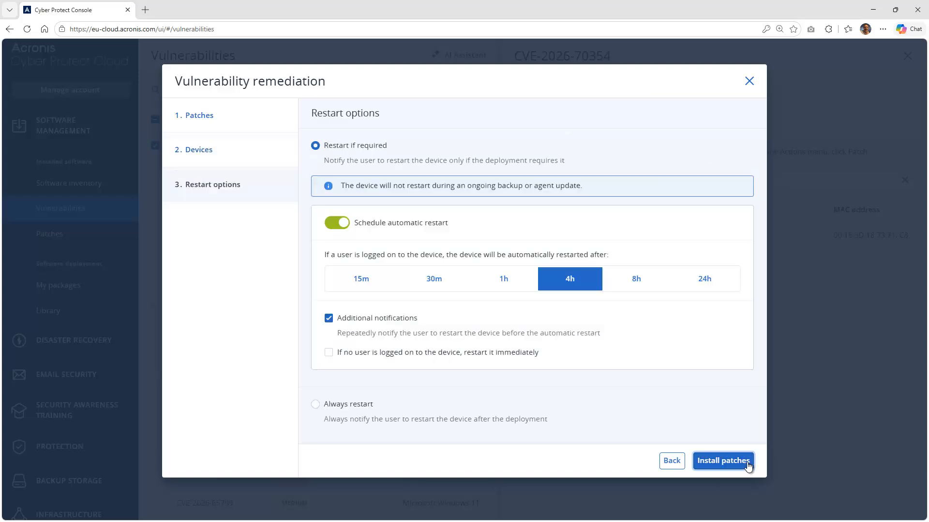